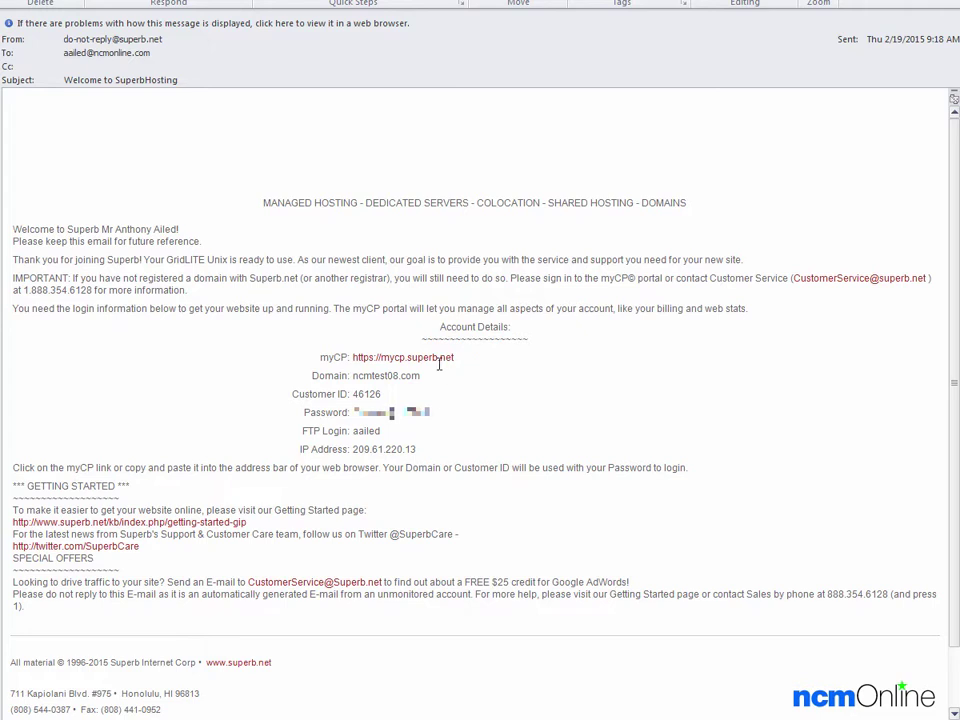
Open the myCP portal from the welcome email and log in to the ncmtest08.com account
click(438, 369)
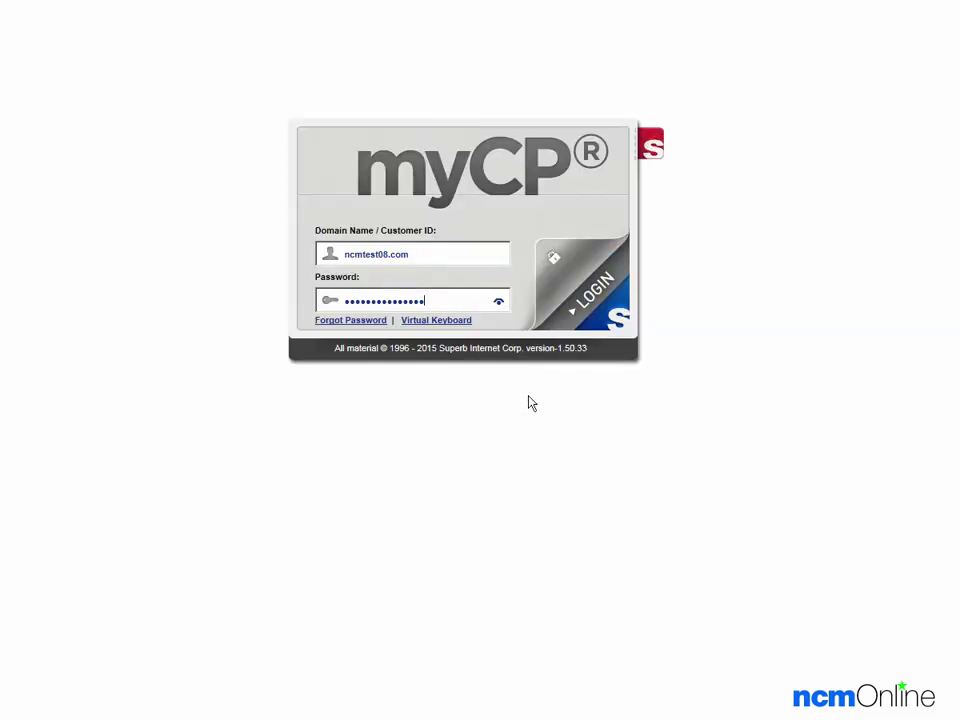
click(581, 309)
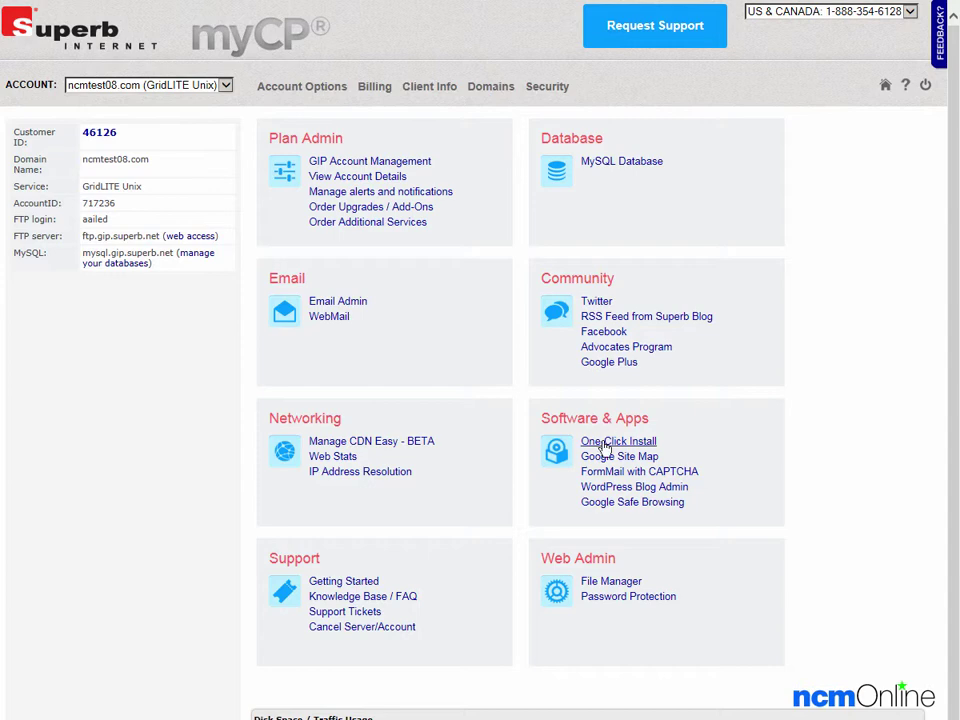
Open the One-Click Install catalog and scroll down to the WordPress entry
click(604, 447)
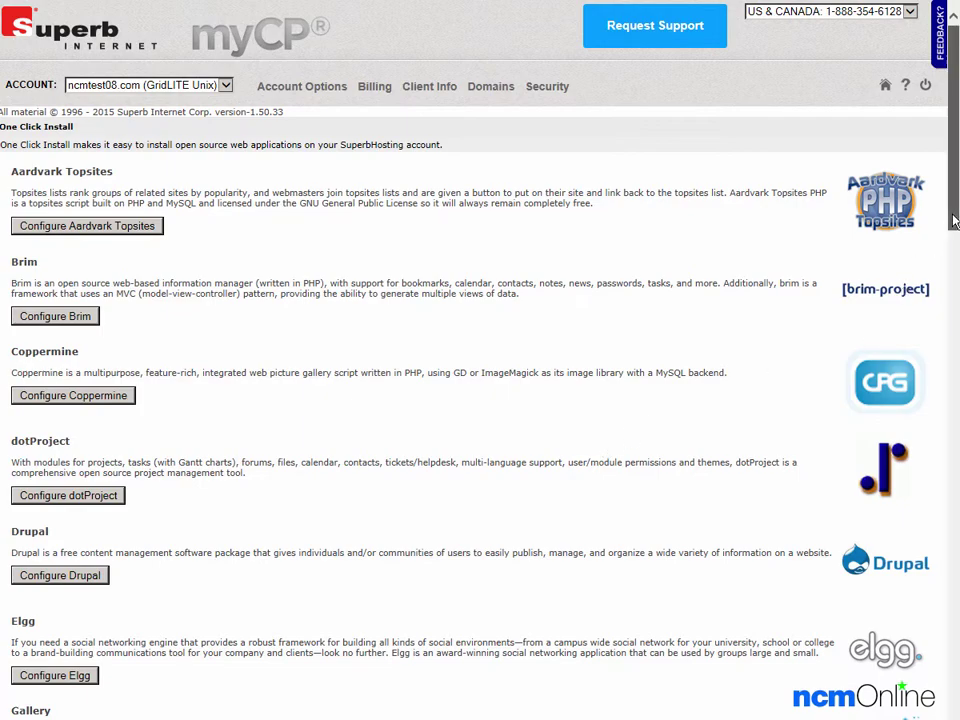
drag(953, 220, 910, 567)
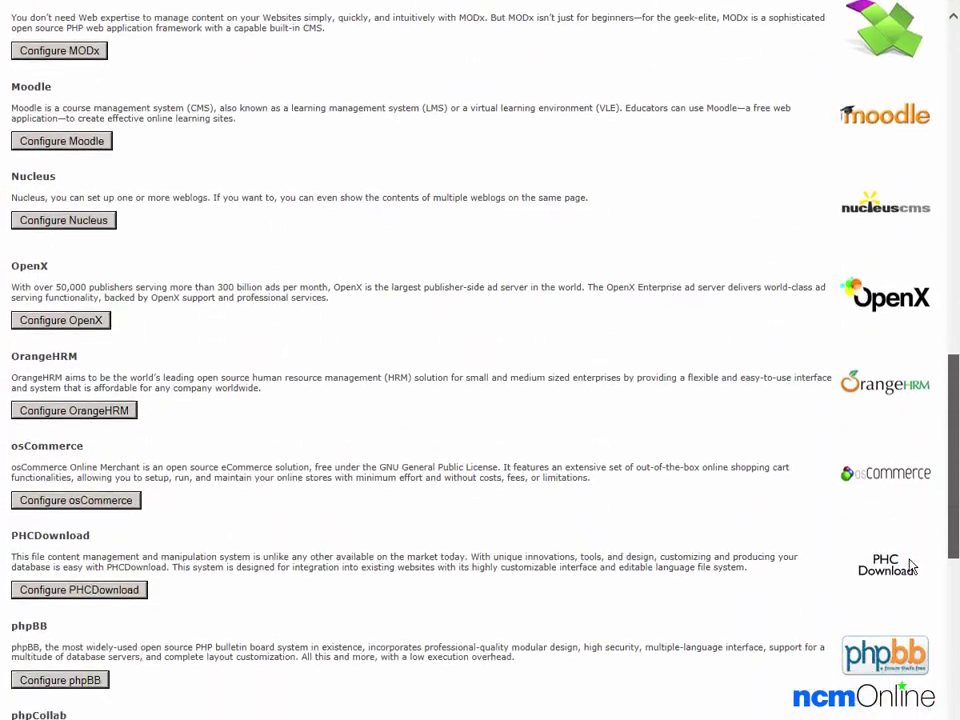
scroll(910, 567, down, 2)
scroll(895, 600, down, 1)
scroll(883, 634, down, 1)
scroll(860, 670, down, 1)
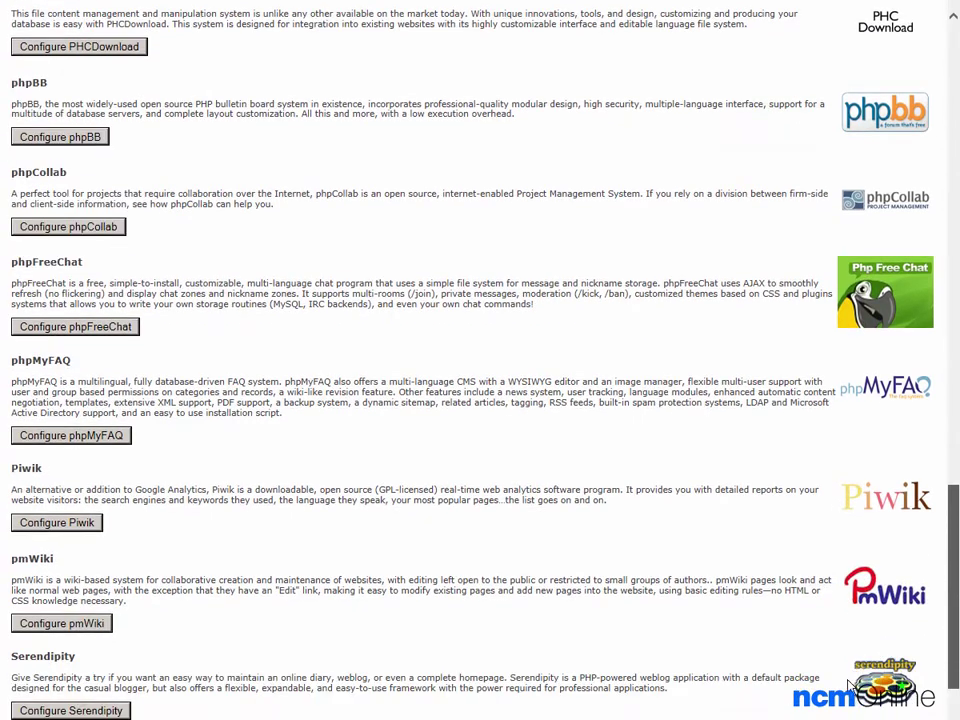
scroll(848, 683, down, 2)
scroll(848, 683, down, 2)
scroll(848, 683, down, 1)
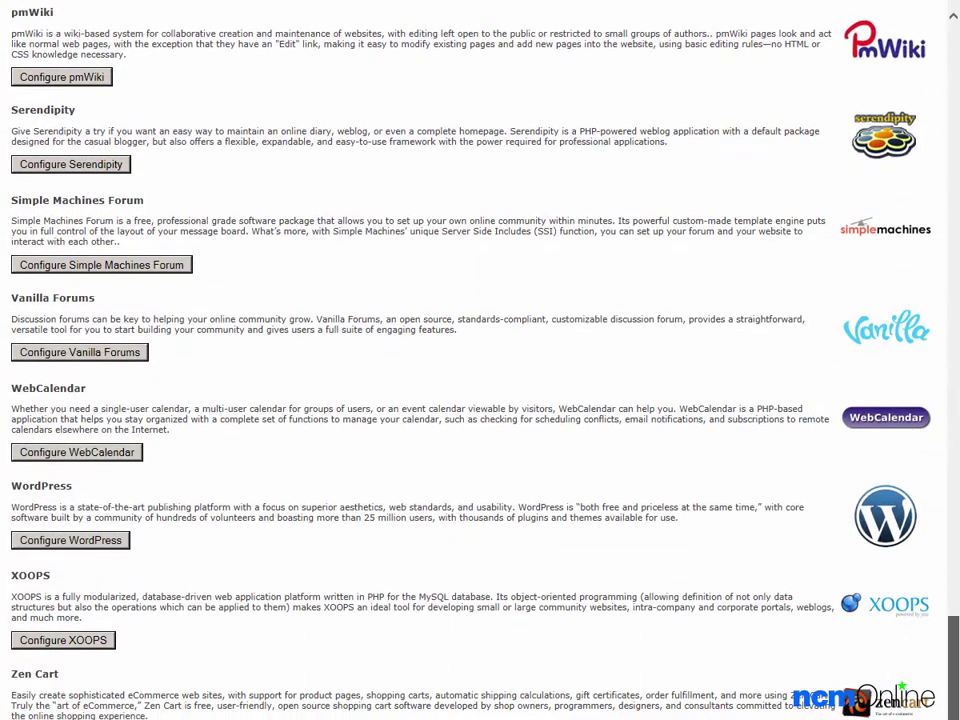
scroll(848, 683, down, 1)
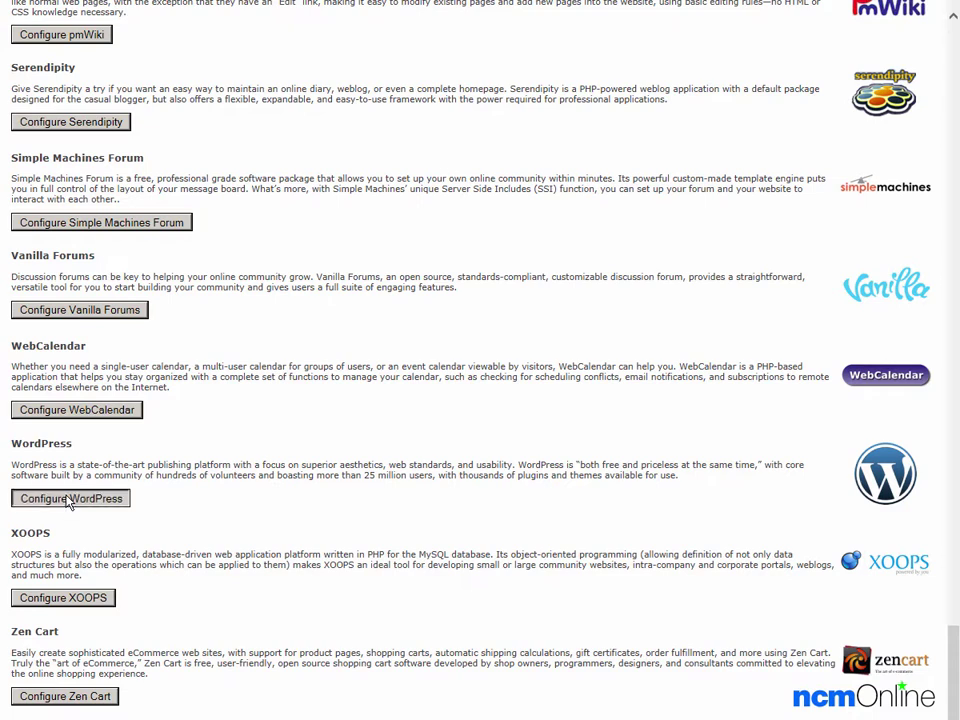
Open the WordPress install form and enter the admin username and the confirmed pasted password
click(68, 498)
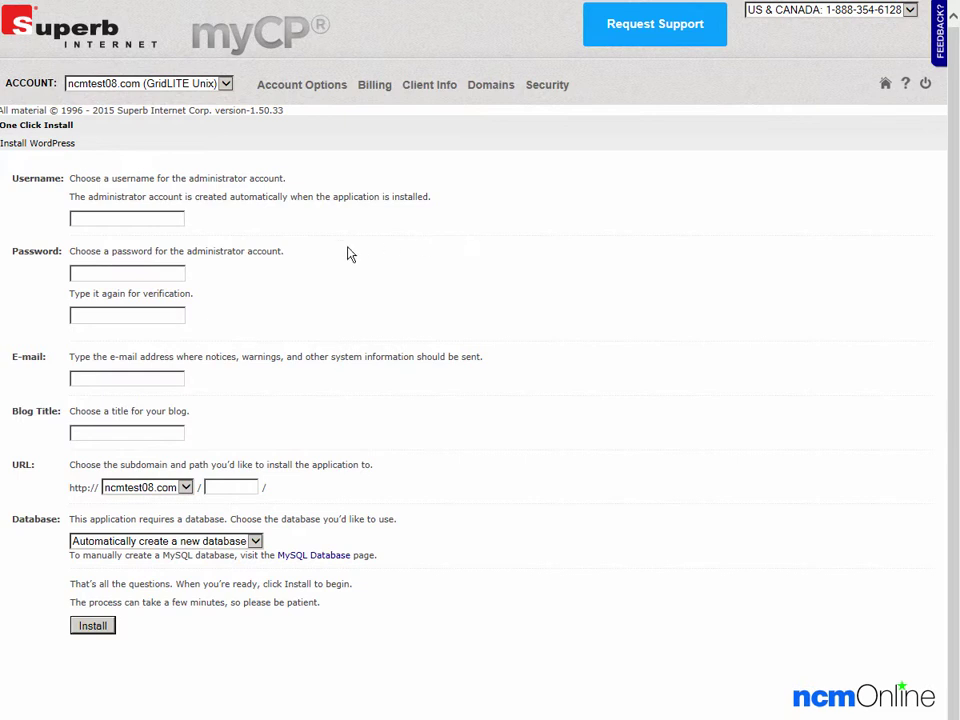
click(152, 217)
text(aailed)
key(Tab)
key(ctrl+v)
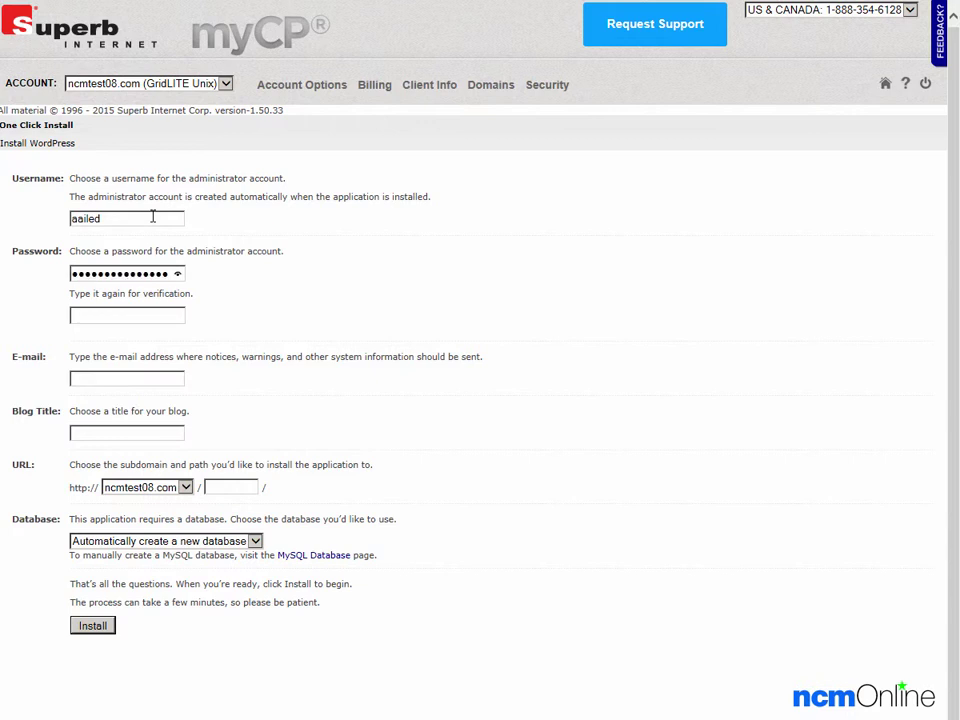
key(Tab)
key(ctrl+v)
click(119, 380)
Paste the notification e-mail and set the blog title to 'NCM Test Site'
right_click(134, 380)
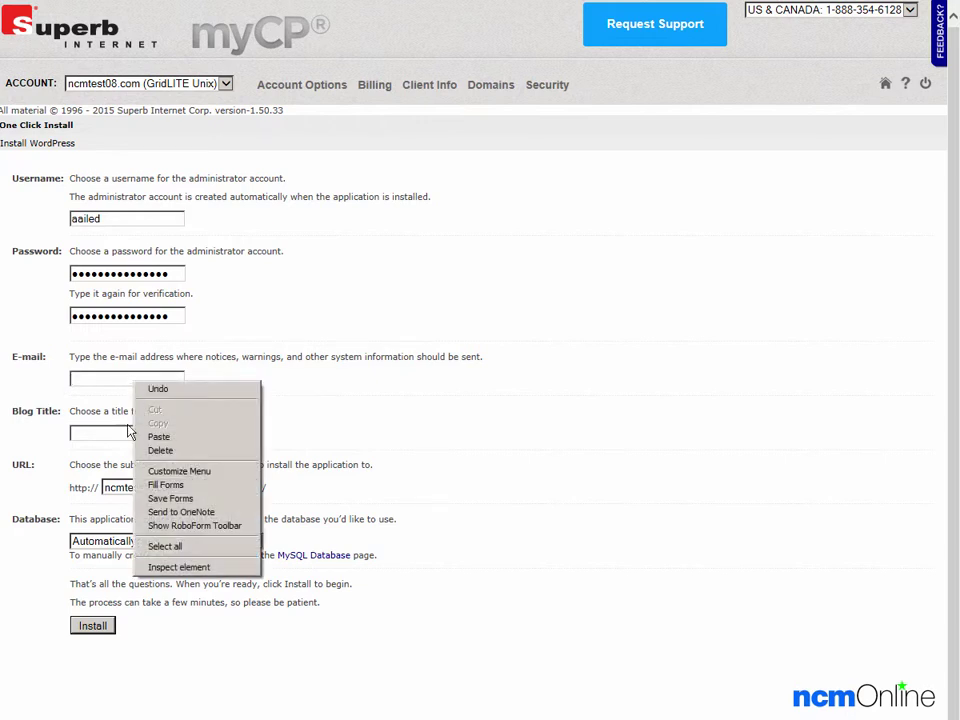
click(152, 439)
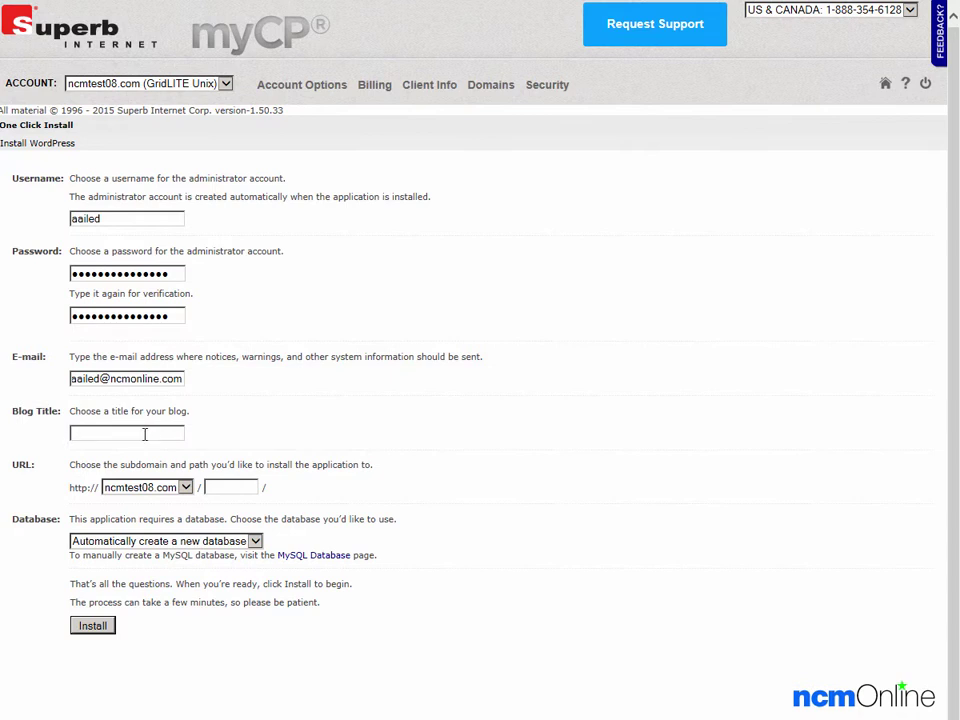
text(NC)
text(M Test S)
text(ite)
Install WordPress on ncmtest08.com with the entered settings
click(108, 627)
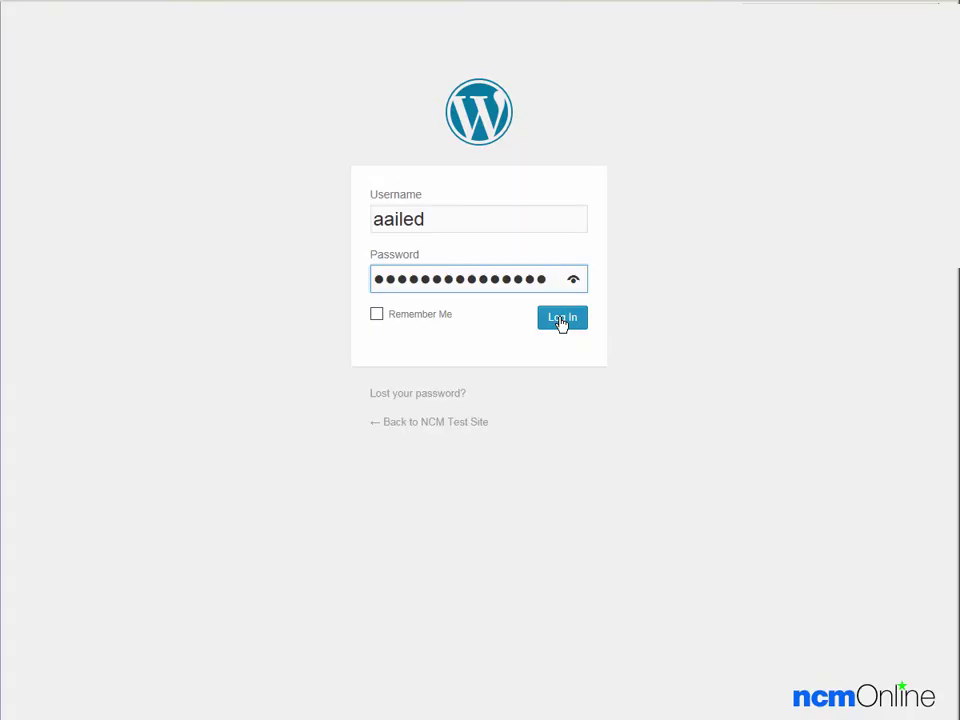
Log in to the NCM Test Site WordPress admin through the Admin Login link
click(563, 320)
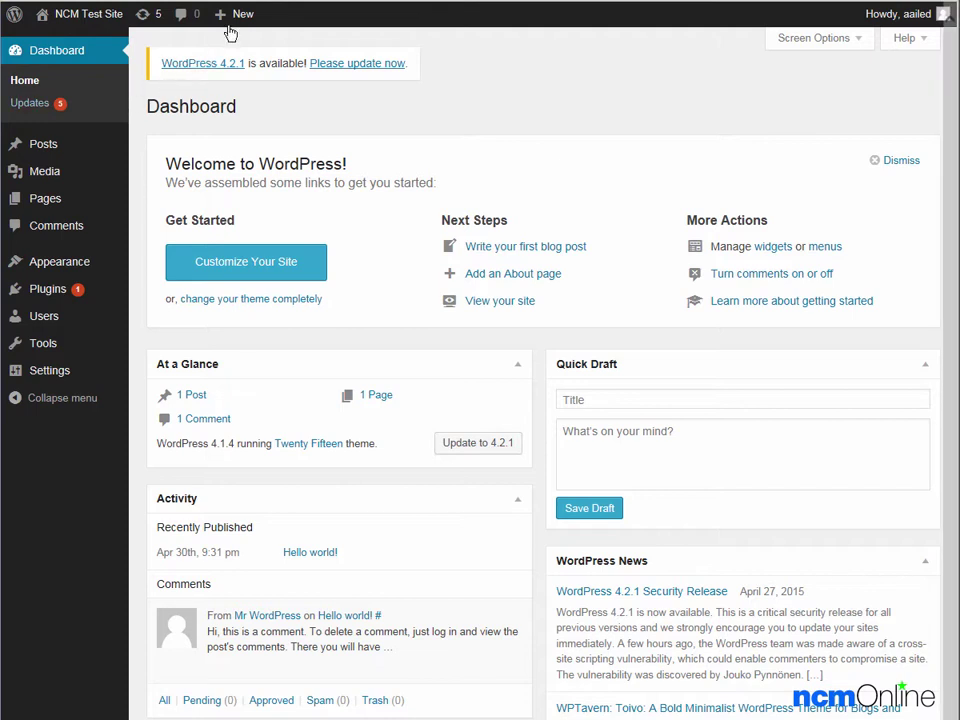
mouse_move(236, 14)
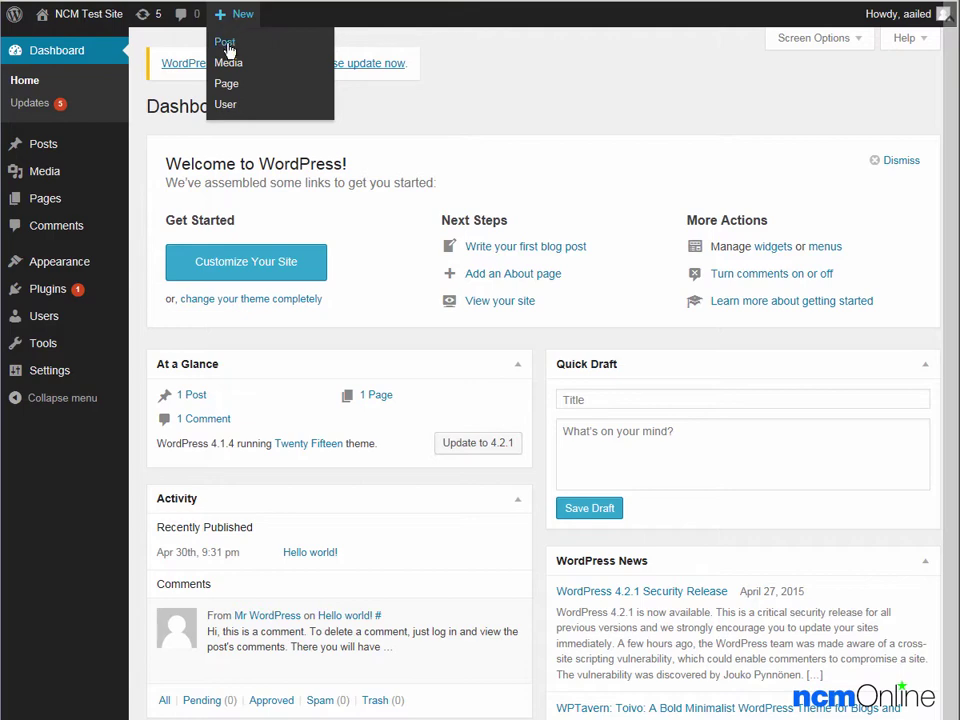
Start a new blank post from the + New toolbar menu and place the cursor in its body
click(227, 46)
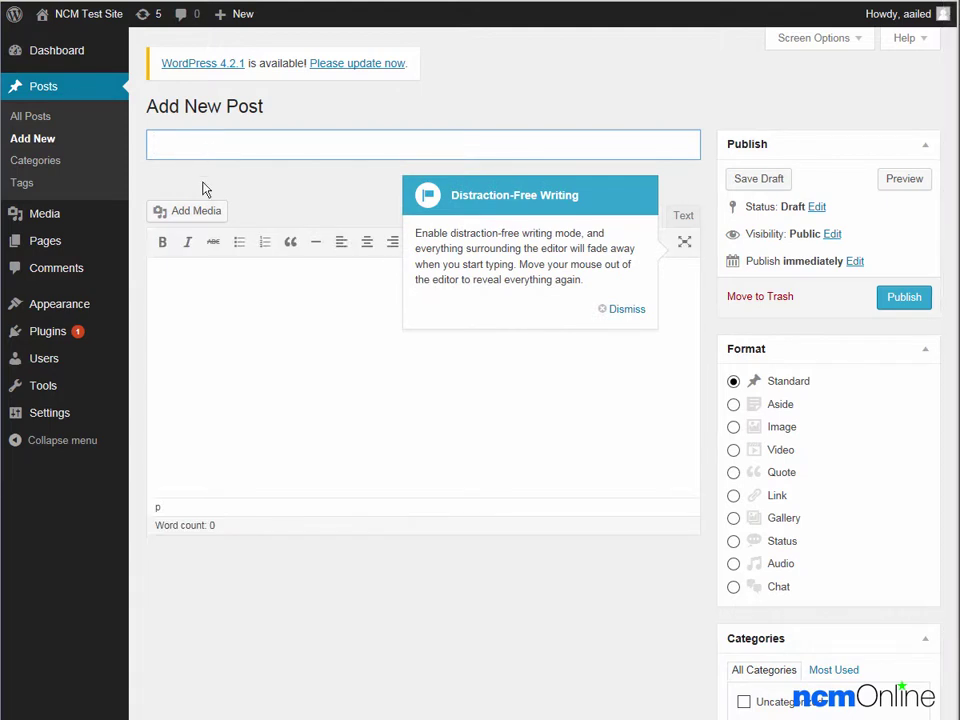
click(195, 283)
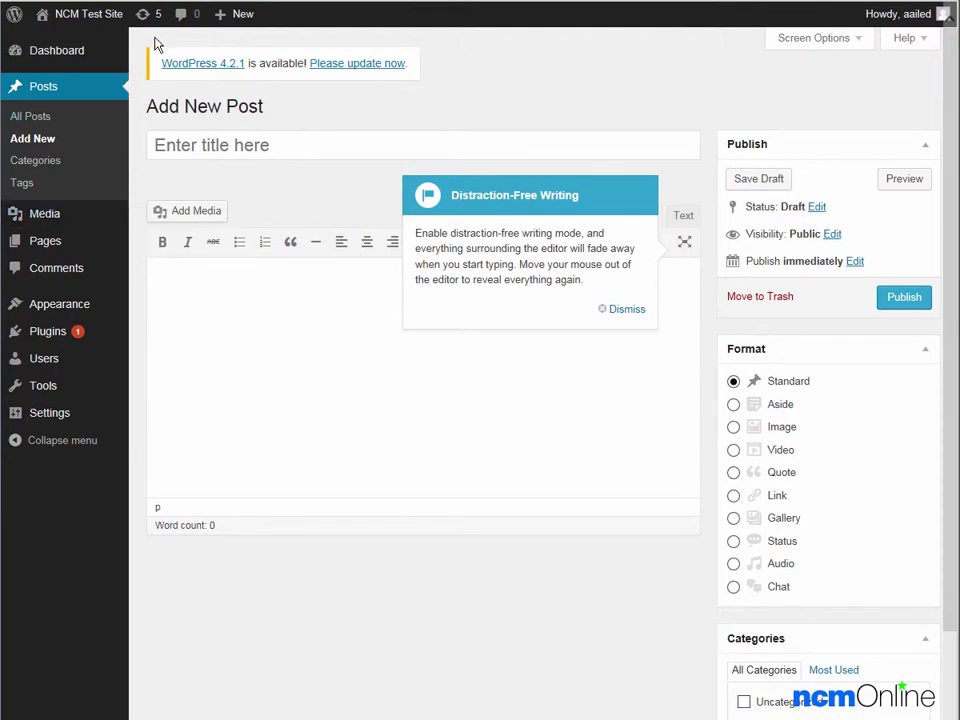
mouse_move(88, 14)
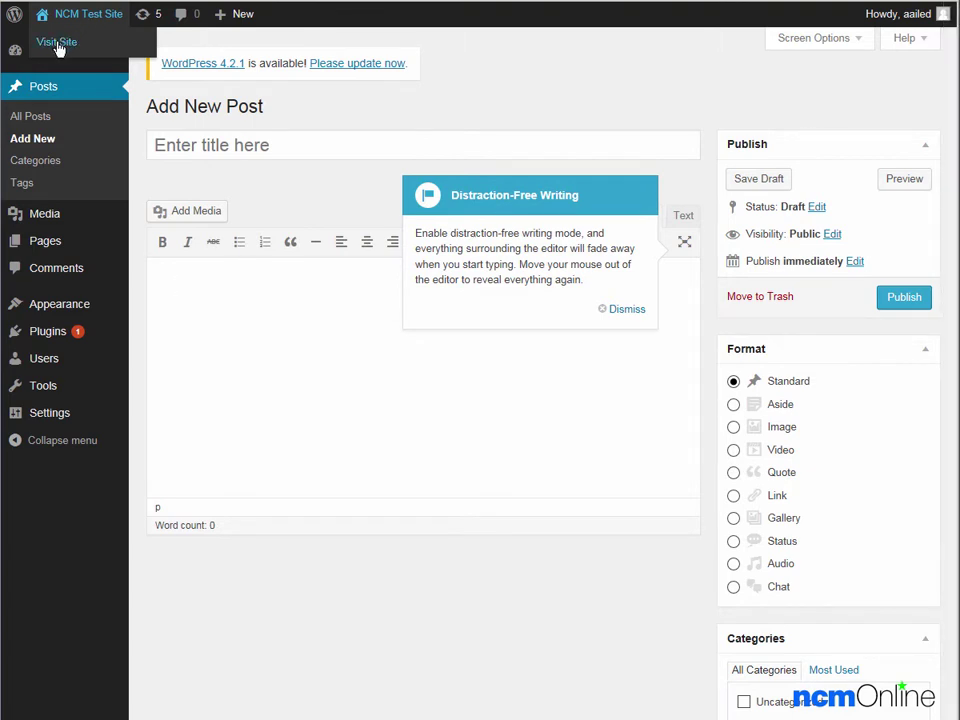
Visit the live NCM Test Site front page showing the Hello world! post
click(57, 44)
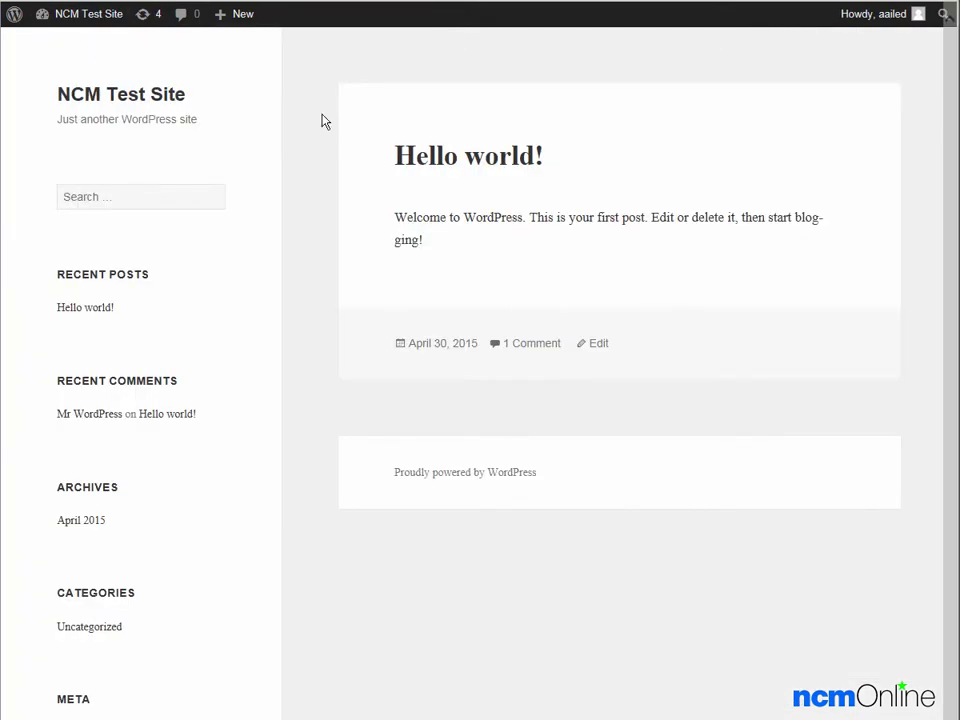